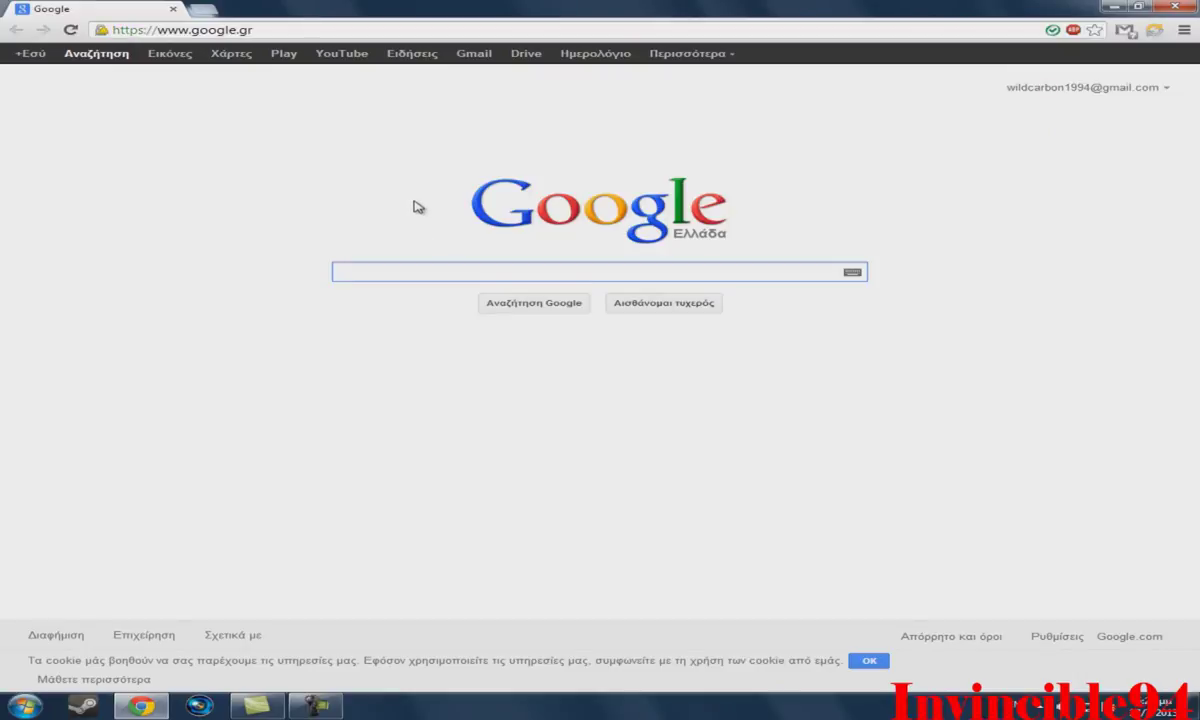
Search Google for java and open the Free Java Download page for Version 7 Update 25.
text(java)
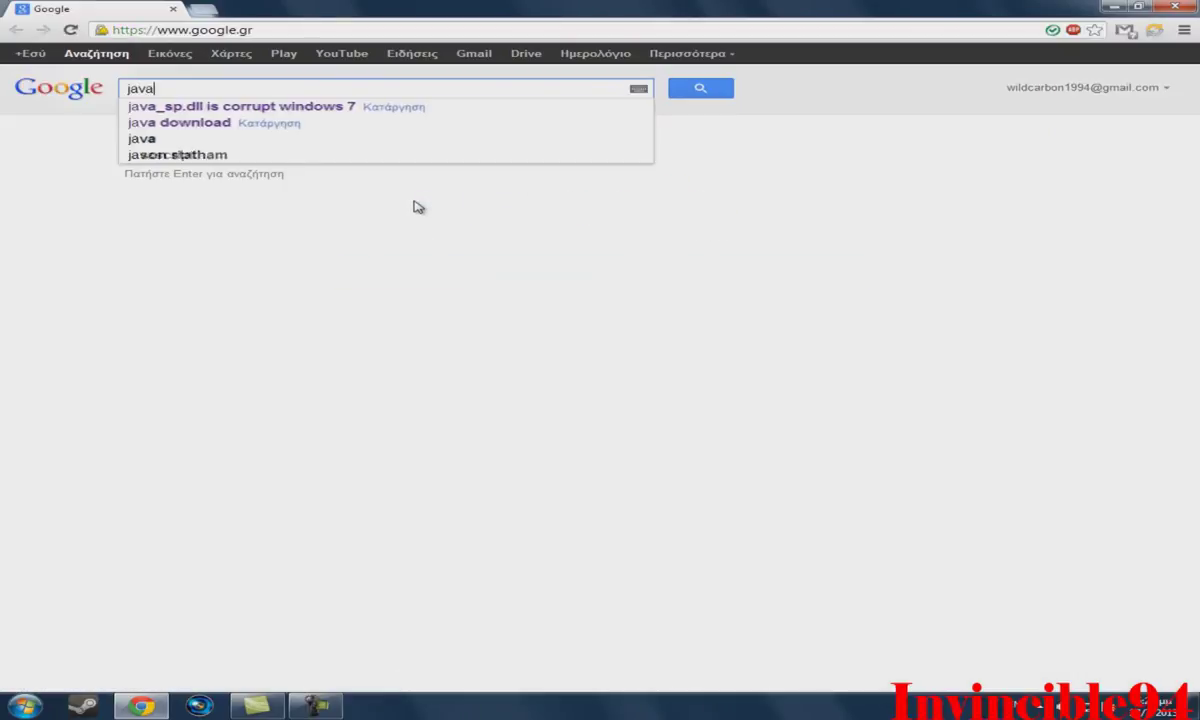
key(Return)
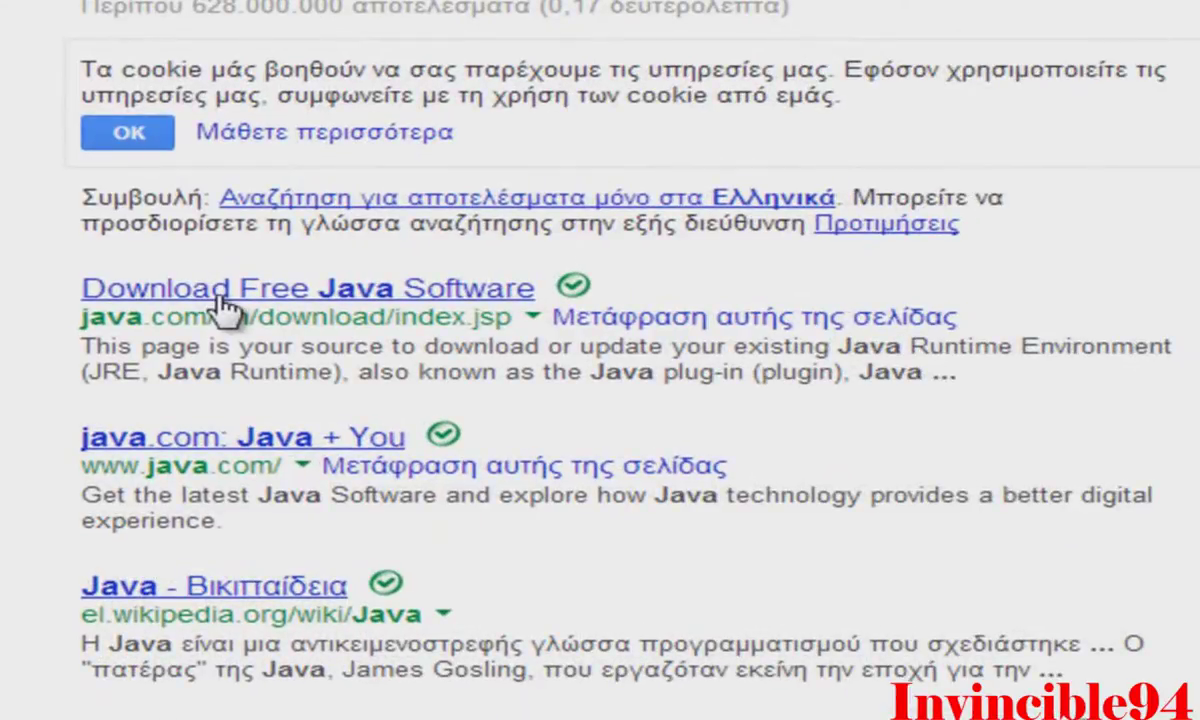
click(230, 298)
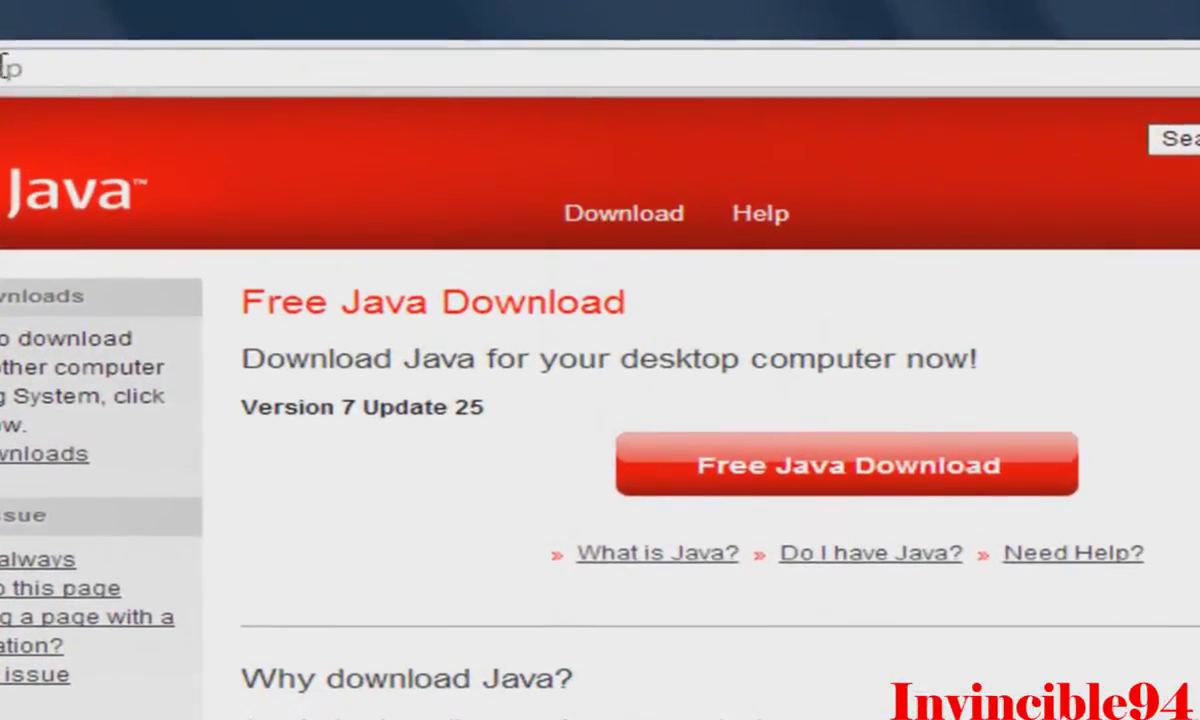
click(24, 18)
Load google.gr and search for 'pokemon mmo' to find the PokeMMO site.
text(google.gr)
key(Return)
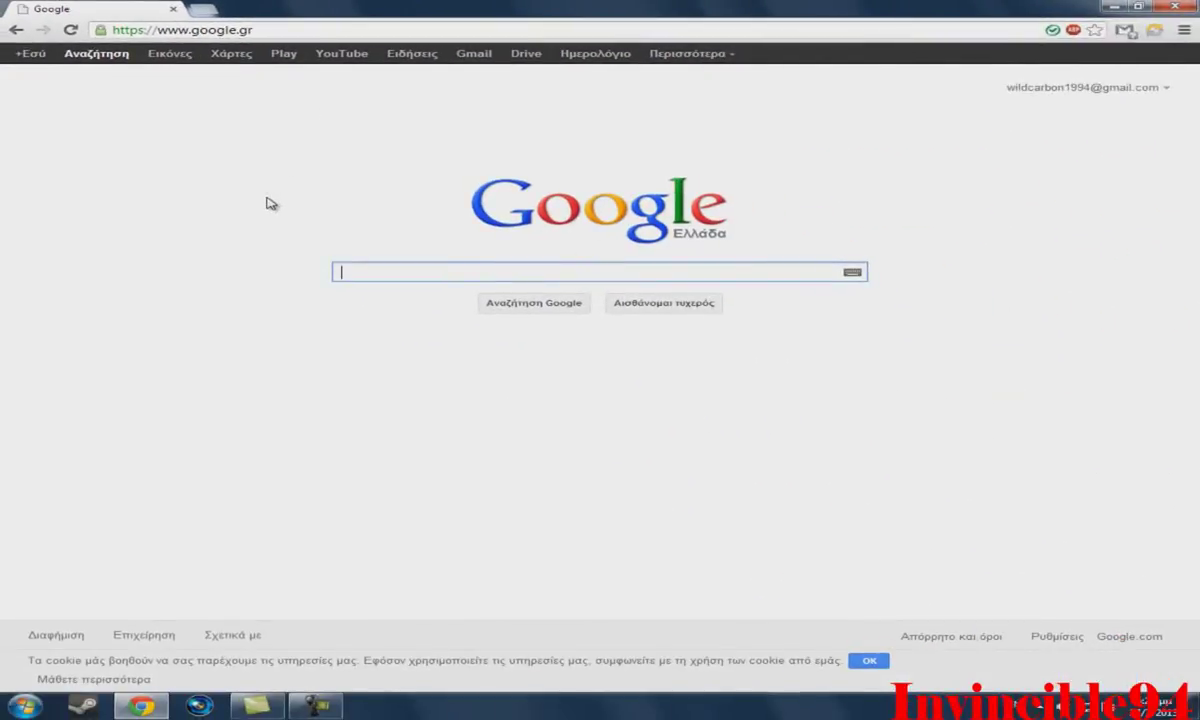
text(pokemon mmo)
key(Return)
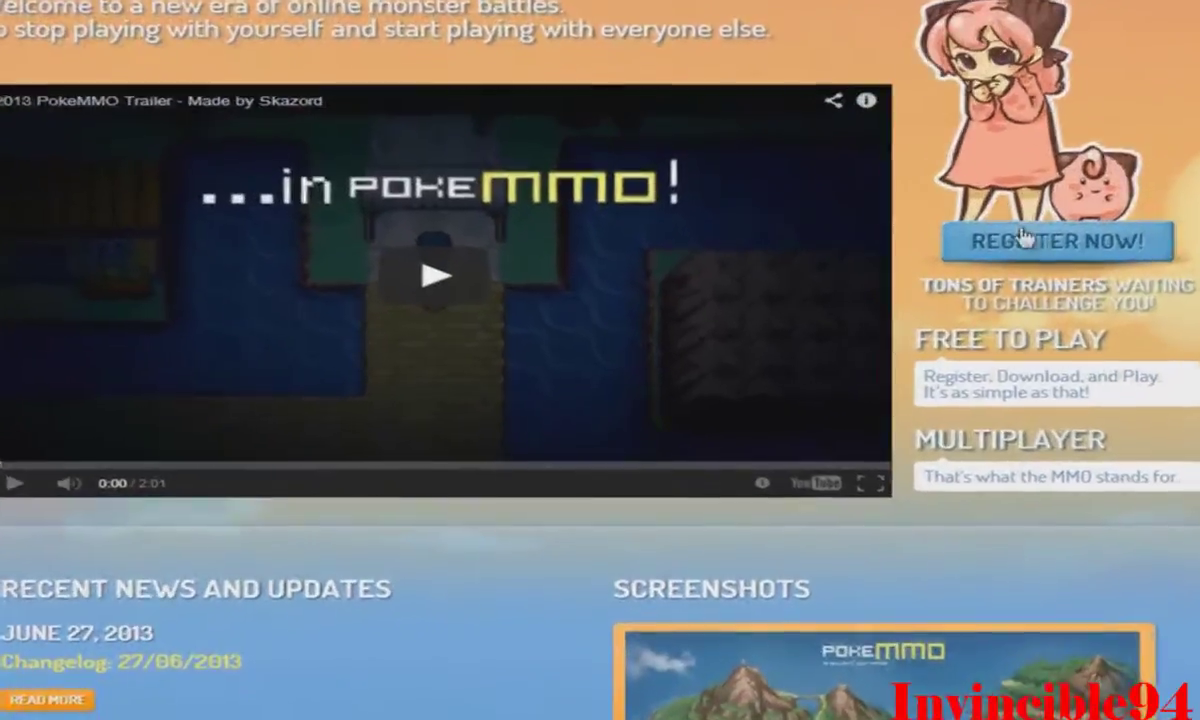
Go to PokeMMO's REGISTER NOW page and scroll up to the empty account form.
click(1035, 237)
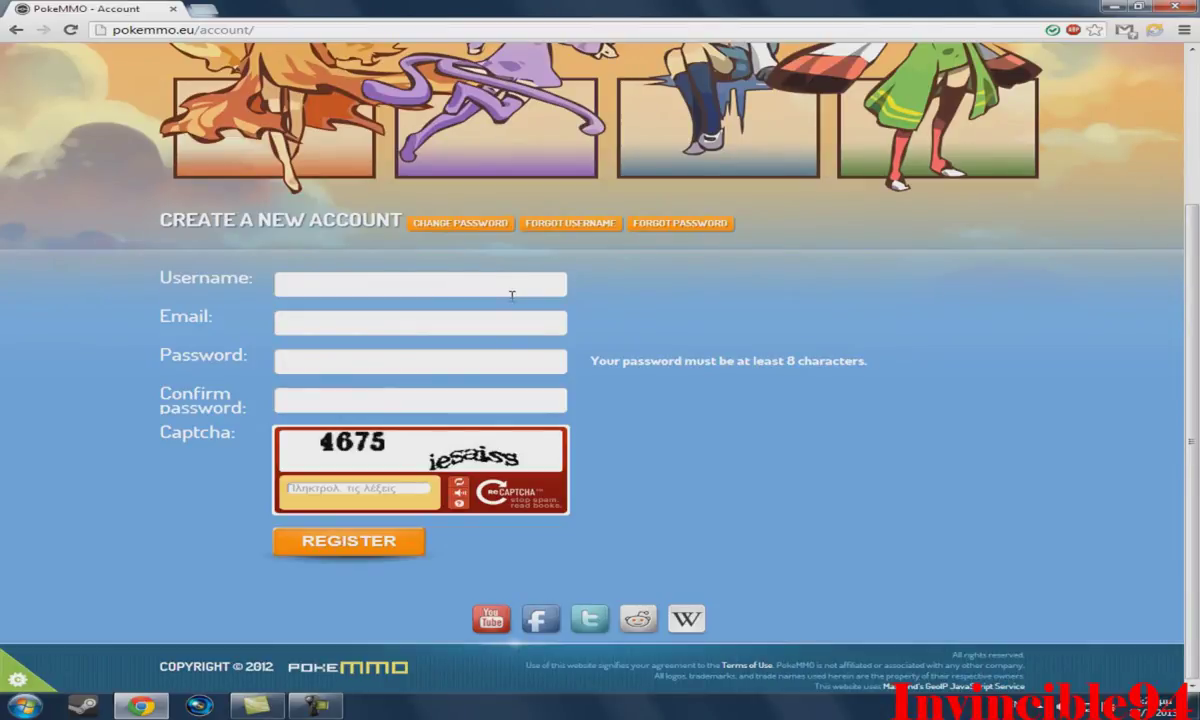
scroll(126, 330, up, 3)
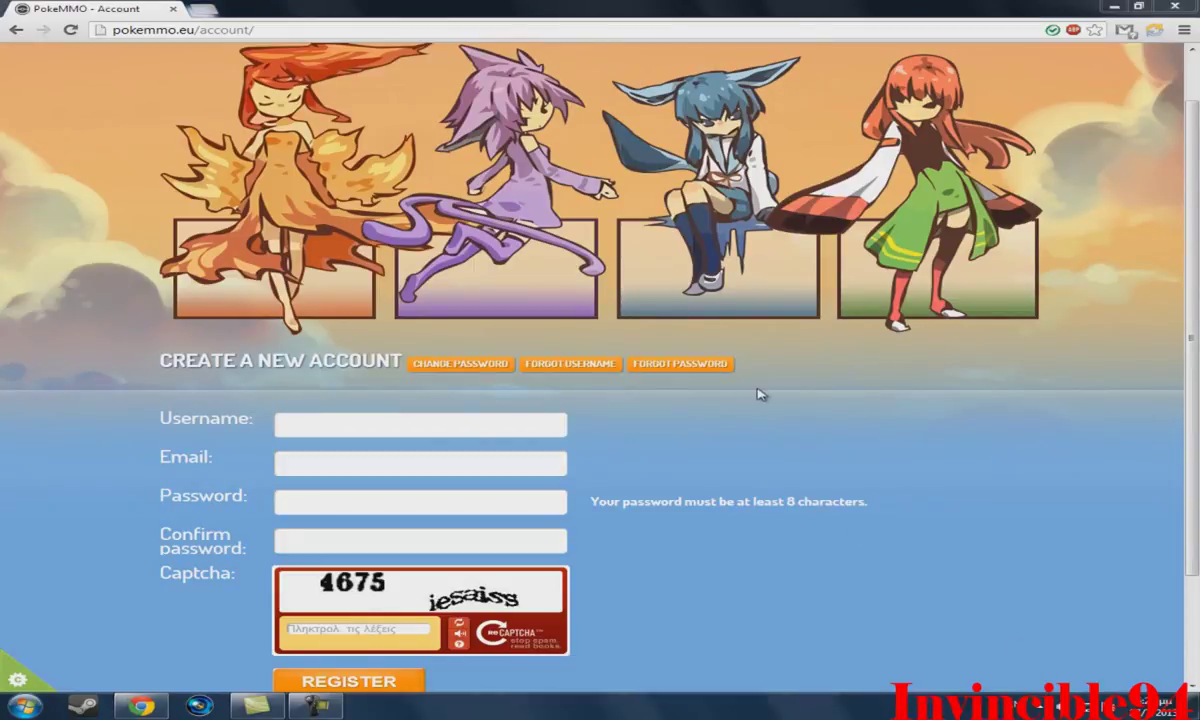
scroll(80, 285, up, 1)
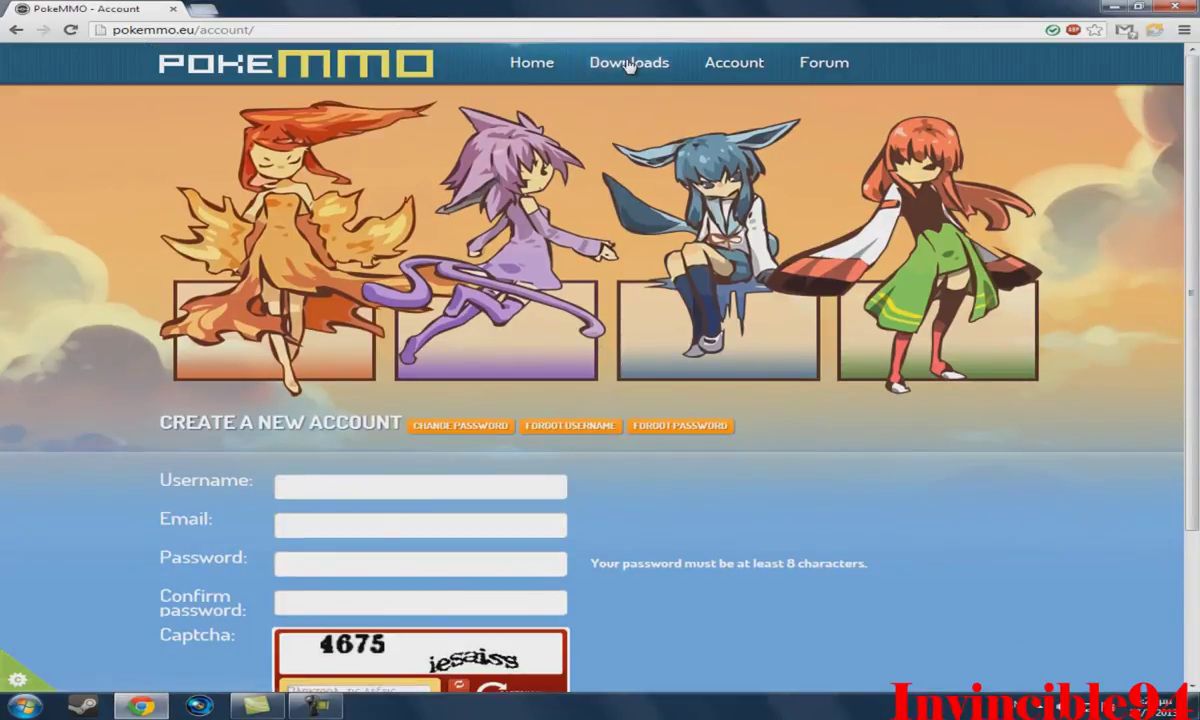
Go to the PokeMMO Downloads page and scroll to the five-step connection guide.
click(631, 64)
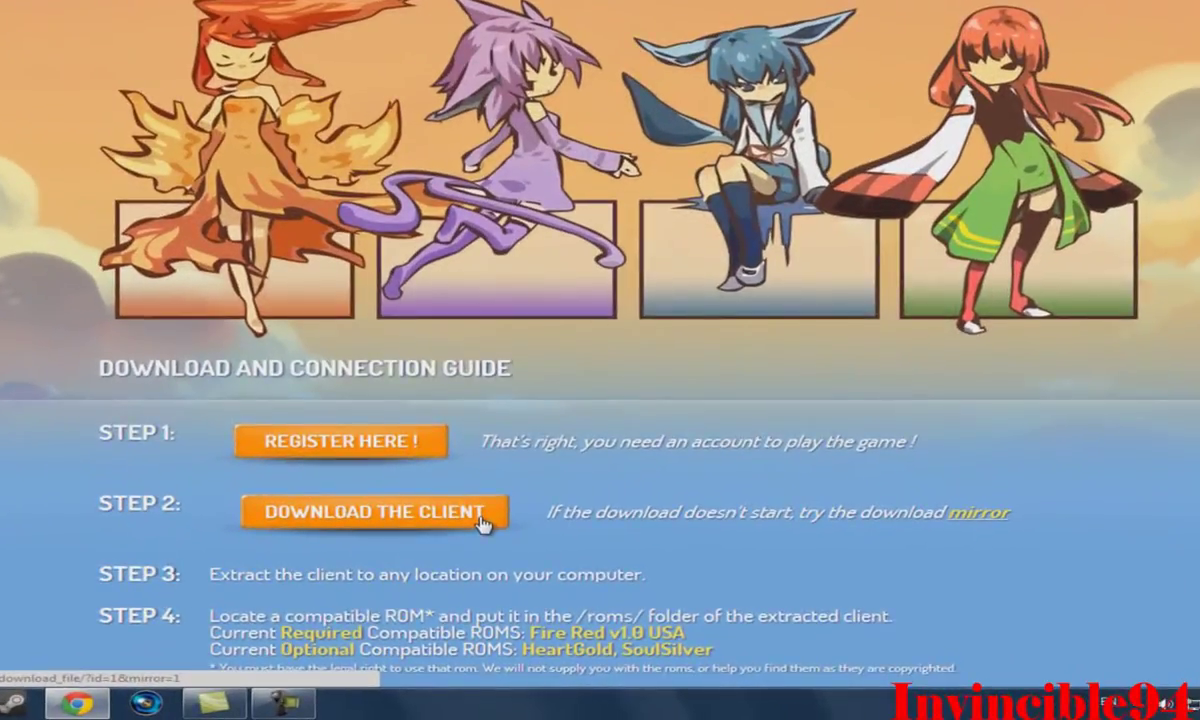
scroll(470, 508, down, 1)
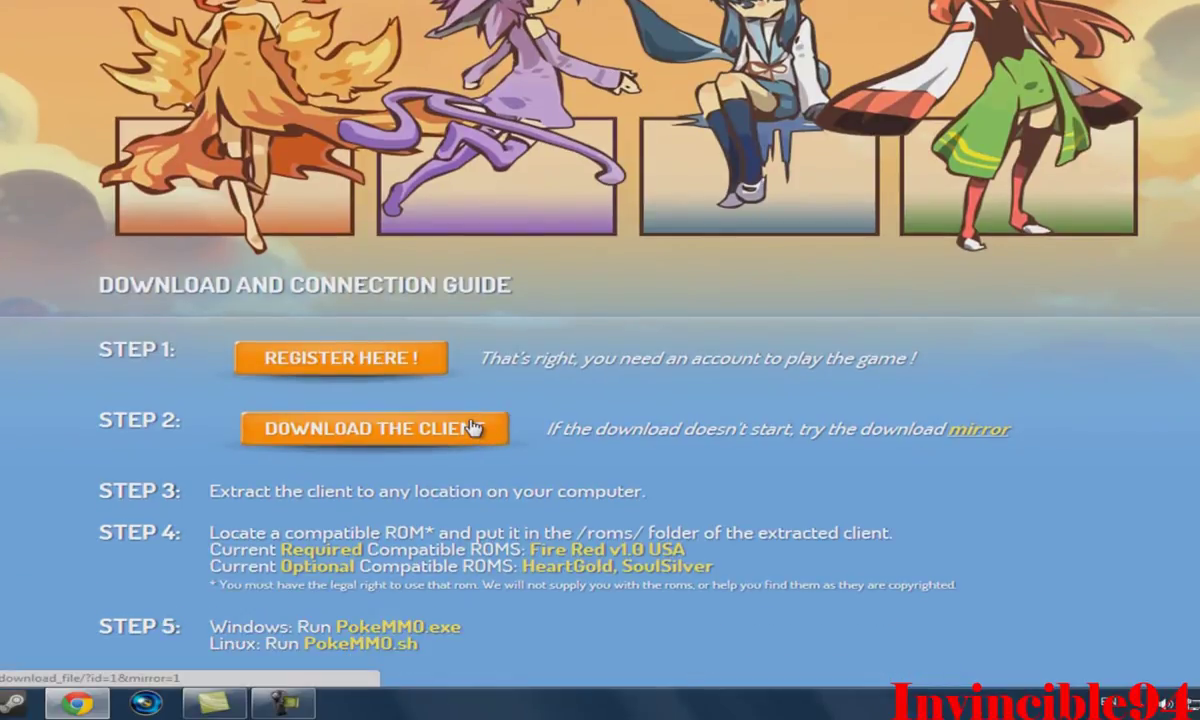
click(12, 703)
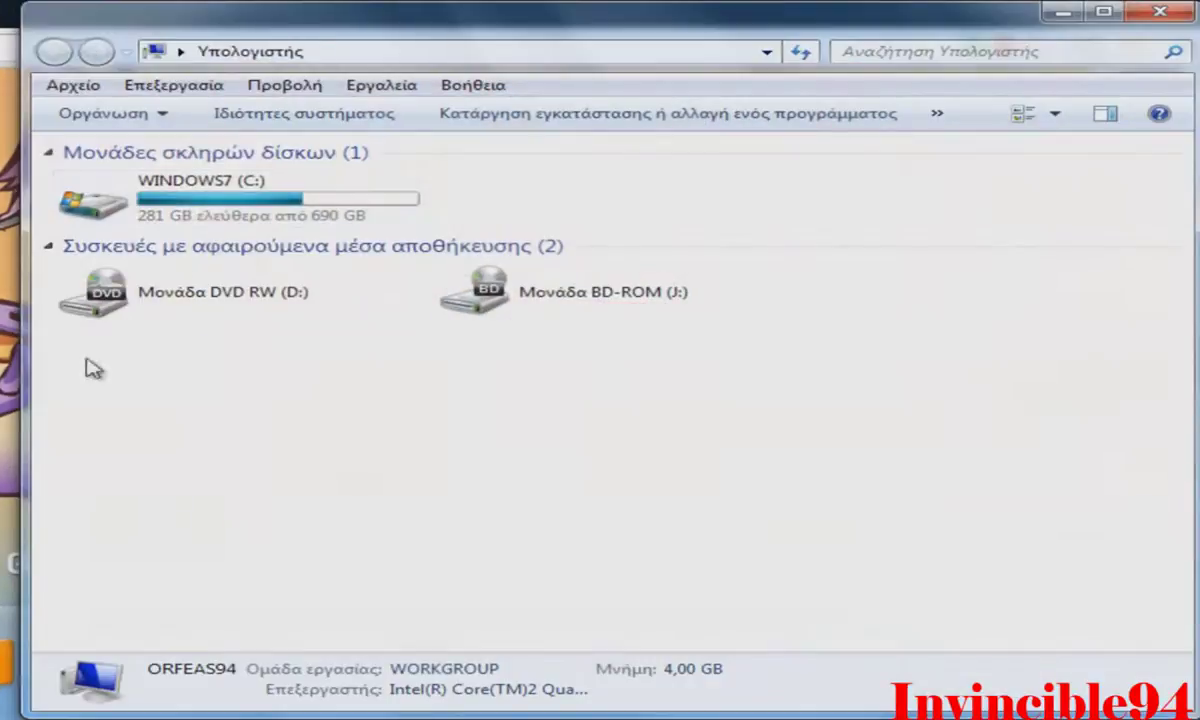
Browse from the WINDOWS7 (C:) drive into the C:\POKEMMO client folder.
double_click(188, 197)
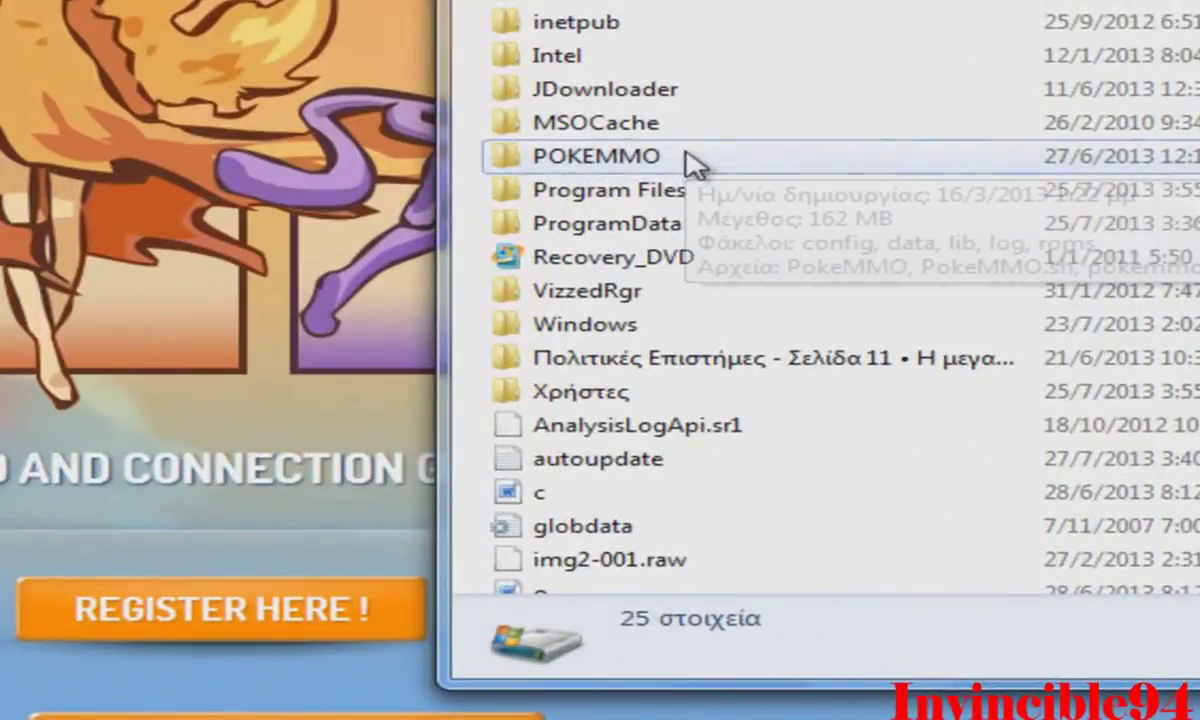
double_click(200, 342)
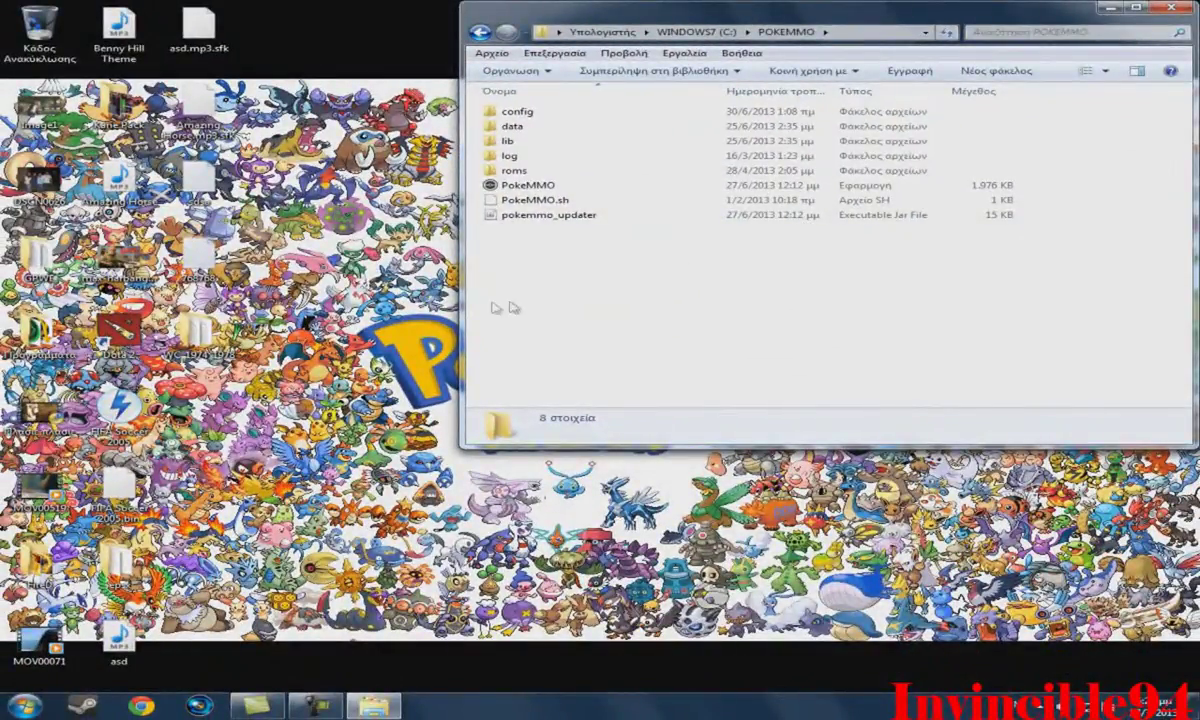
double_click(514, 170)
drag(677, 179, 751, 219)
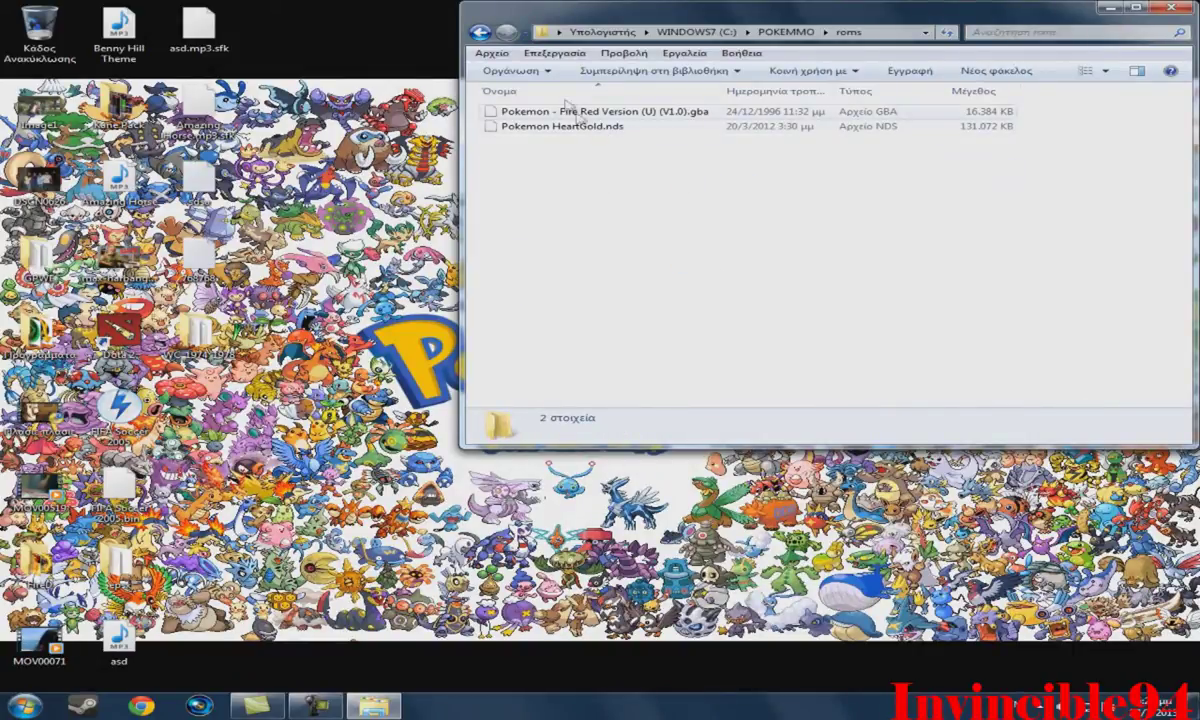
click(481, 32)
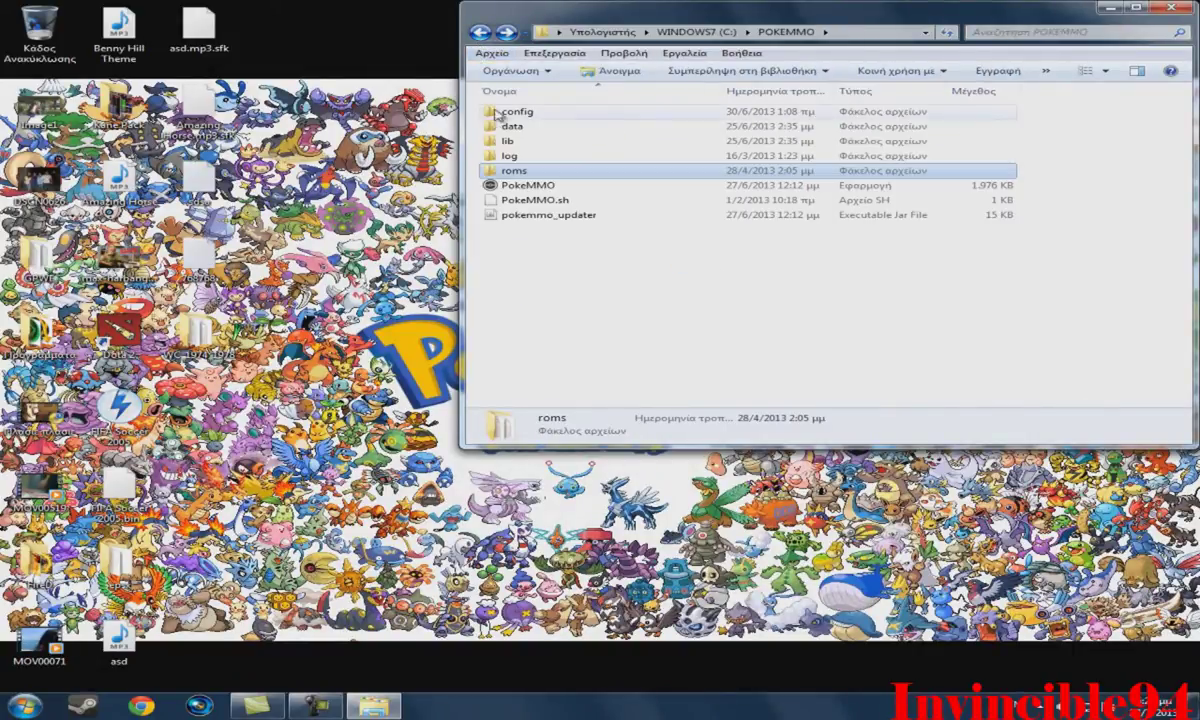
click(540, 185)
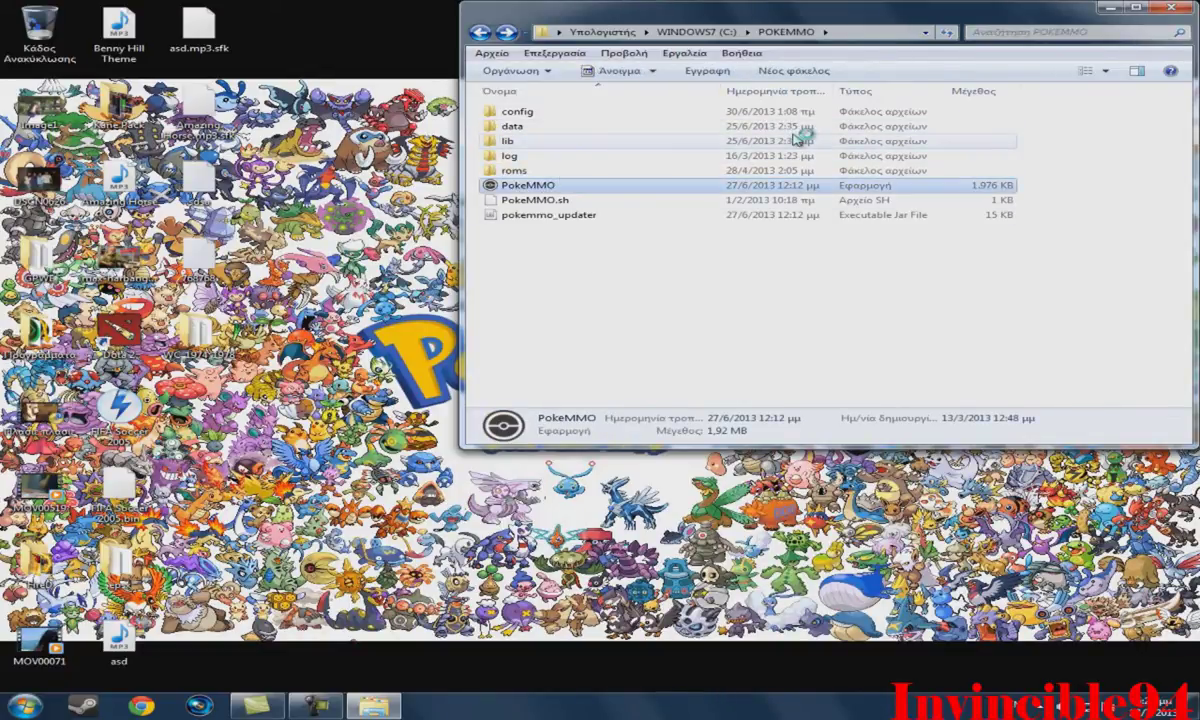
Launch PokeMMO, log in with the account username and password, and pick server-0.
key(Return)
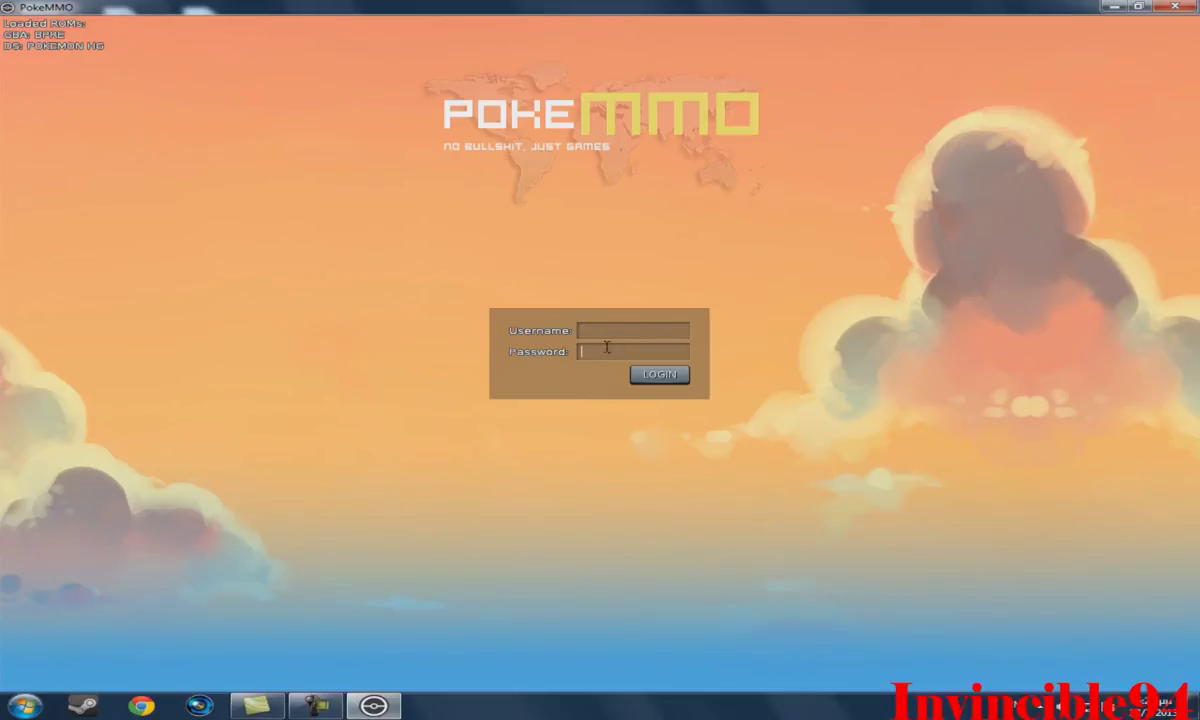
click(603, 325)
text(Orfeas94**********)
click(645, 375)
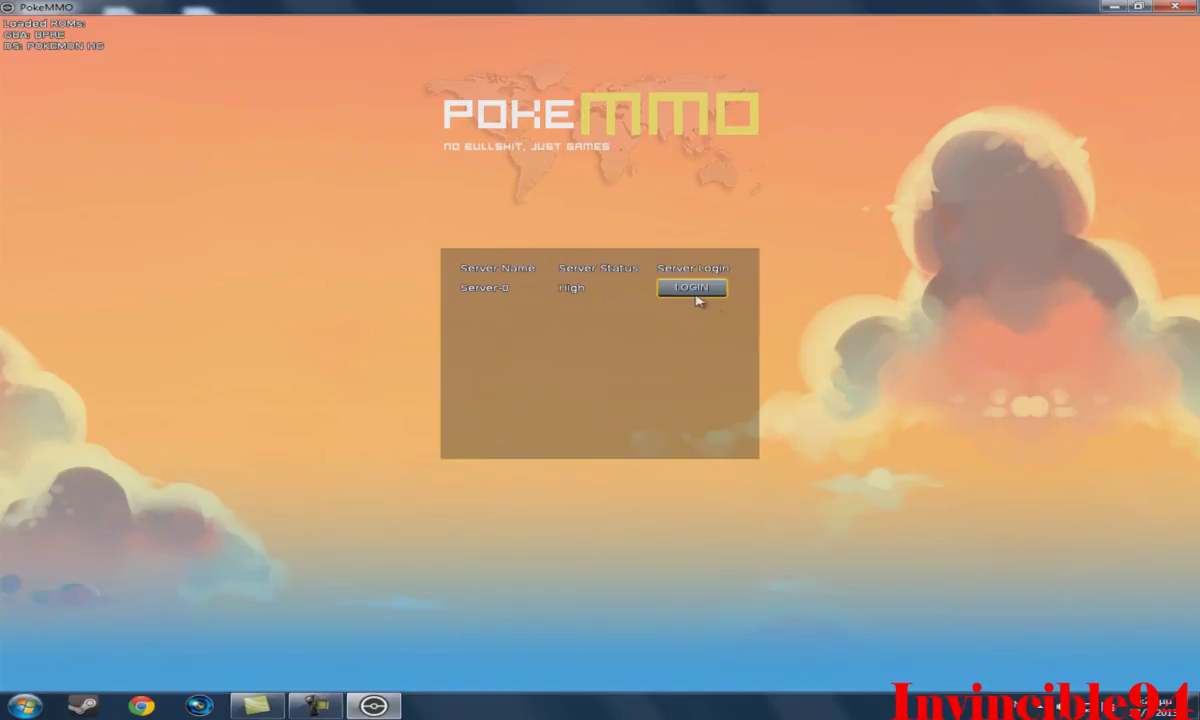
click(697, 297)
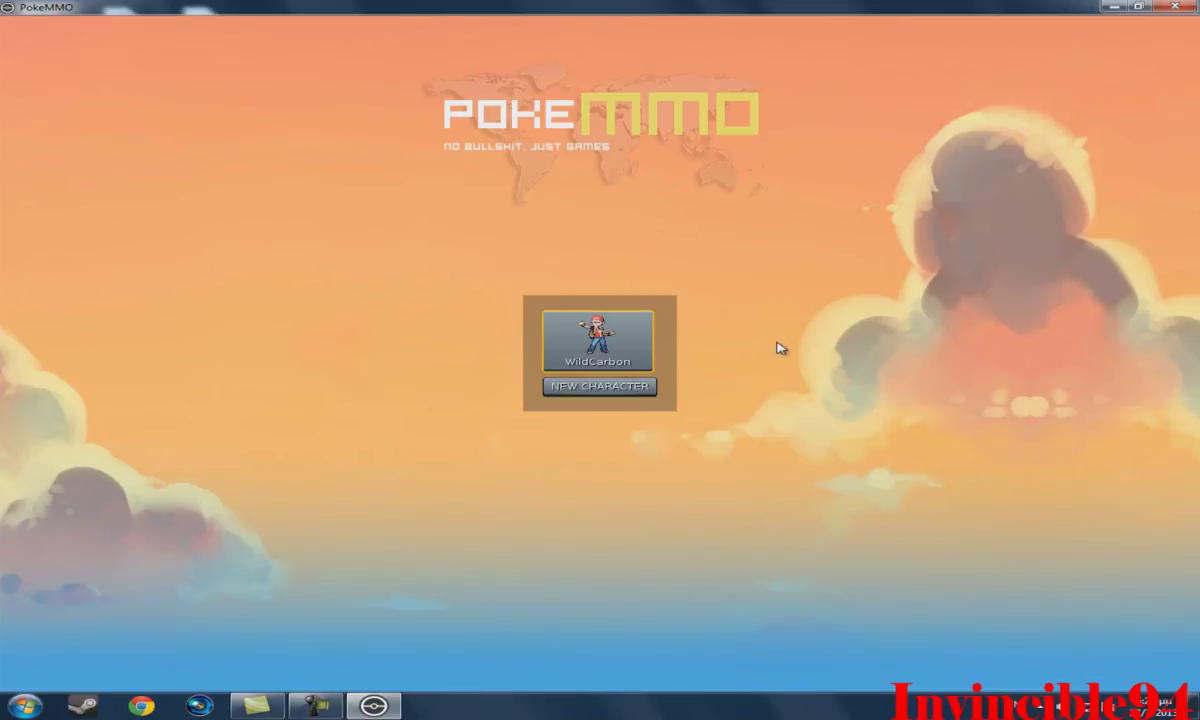
Enter the game world with the existing saved character.
click(605, 337)
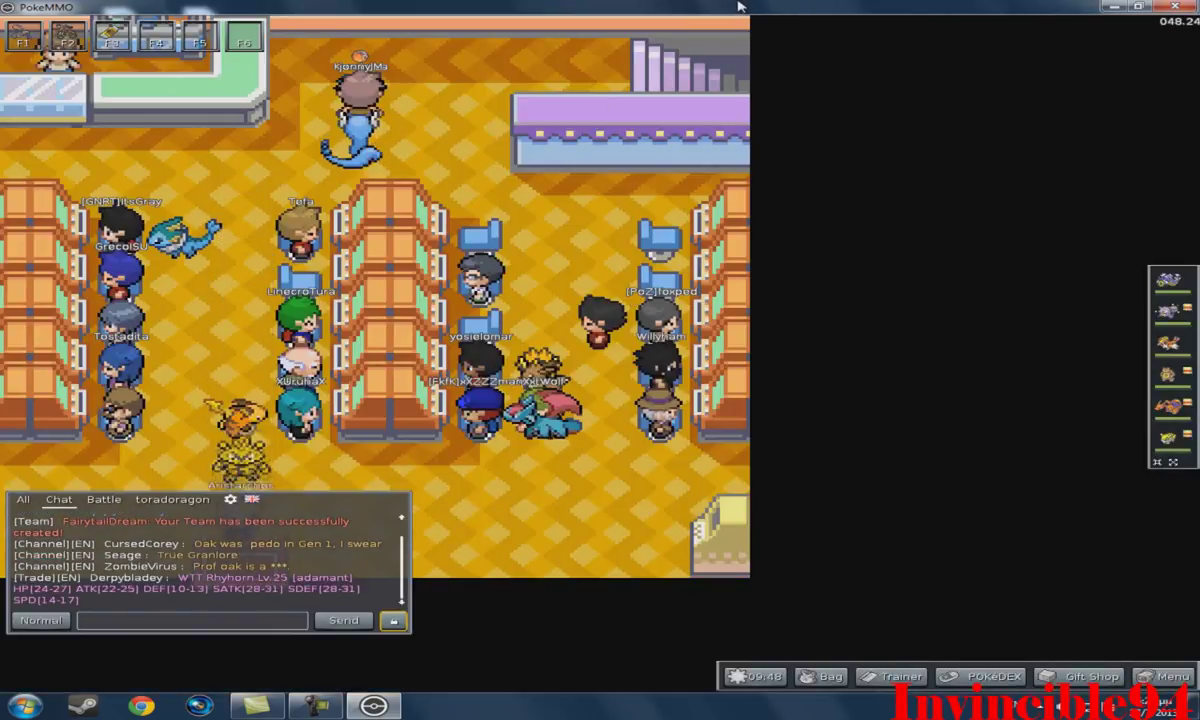
Walk the trainer past the seat rows and out of the Pokémon Center.
key(Down)
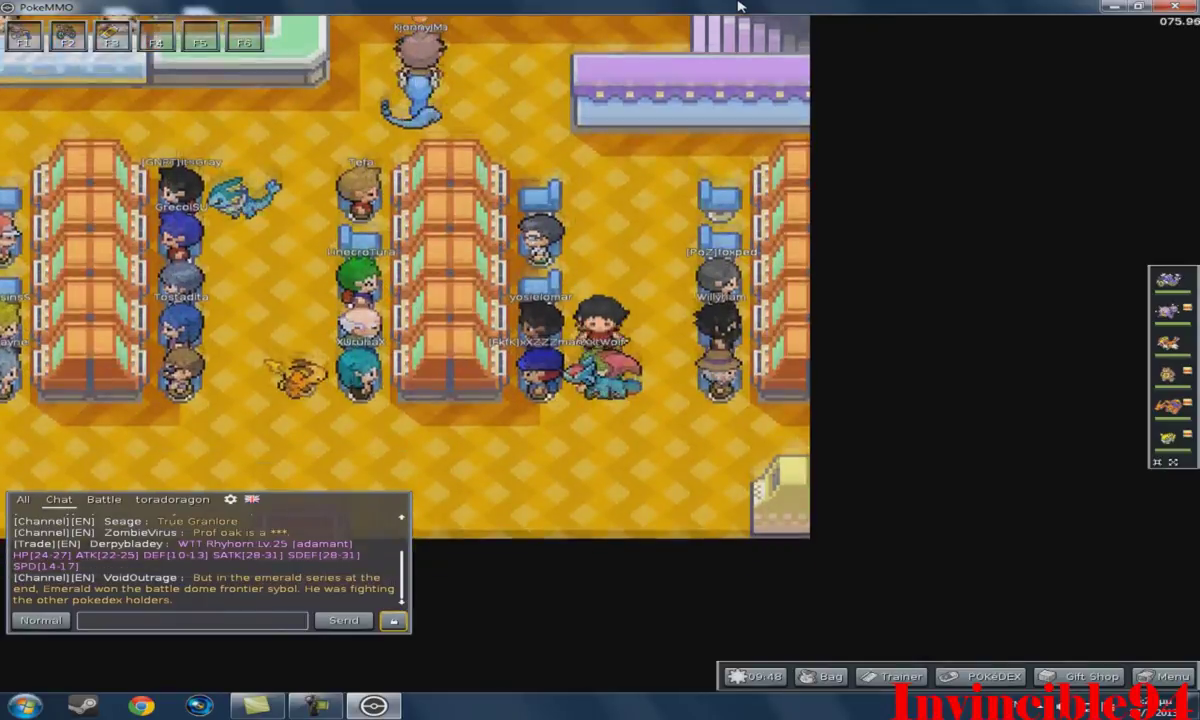
key(Down)
key(Left)
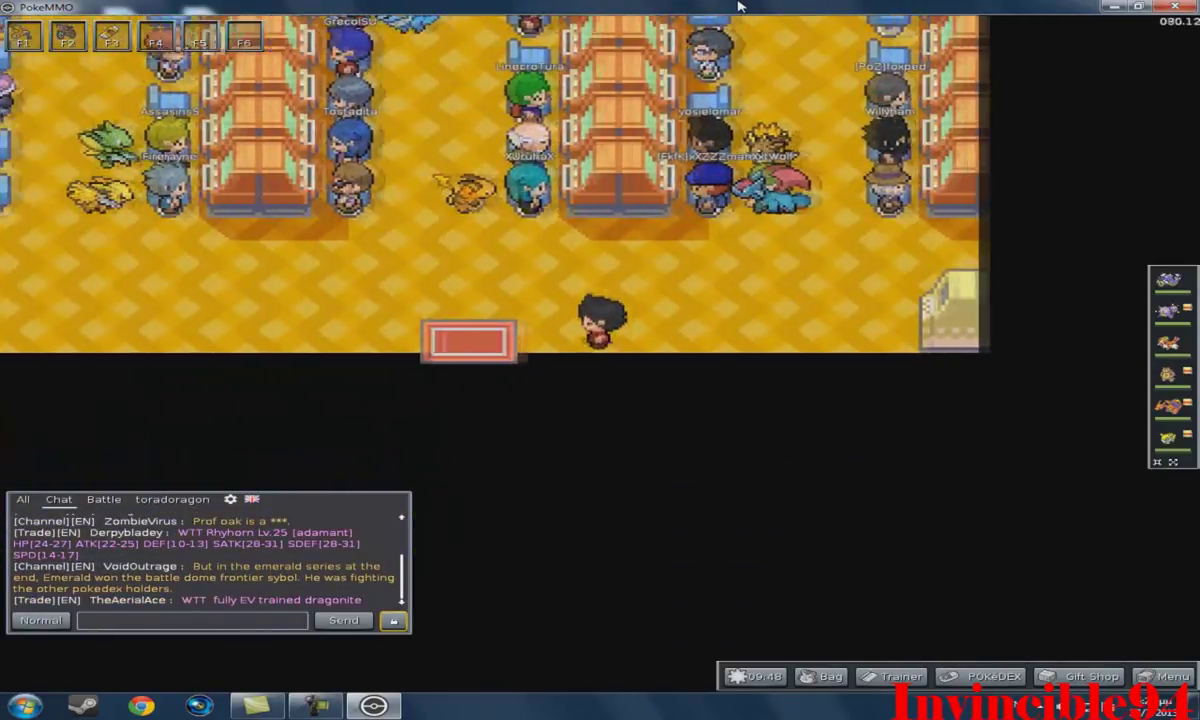
key(Down)
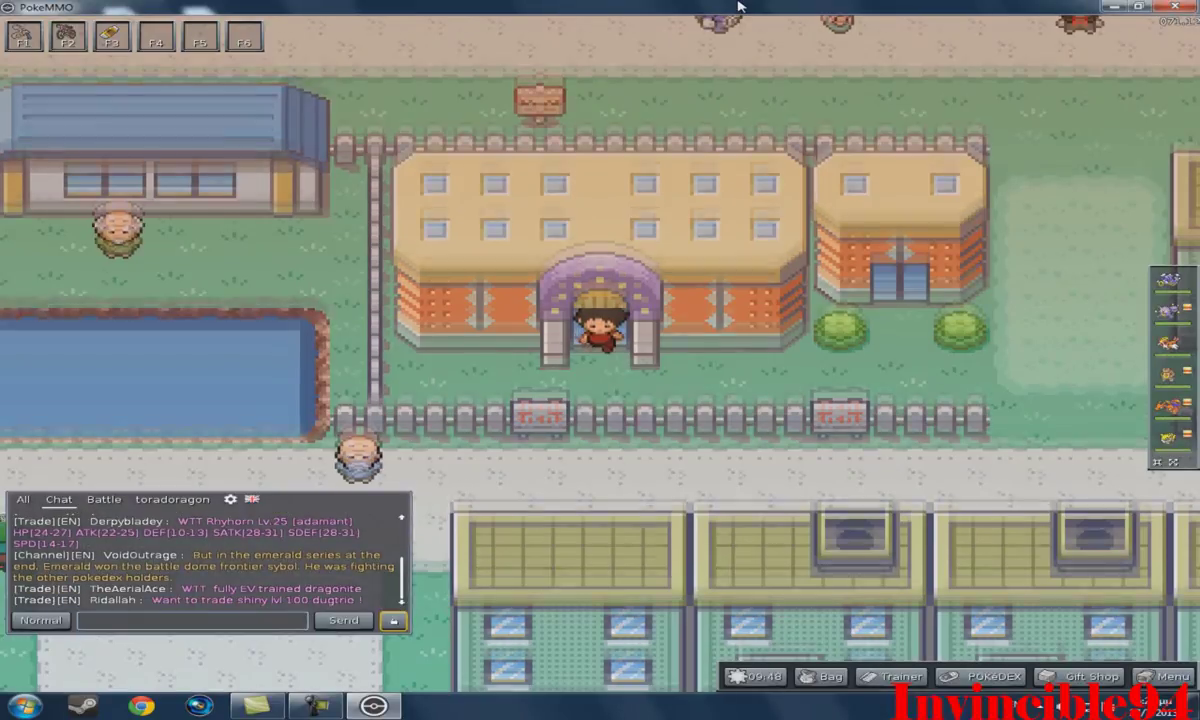
Walk through the fence gap and right along the town road toward the trees.
key(Right)
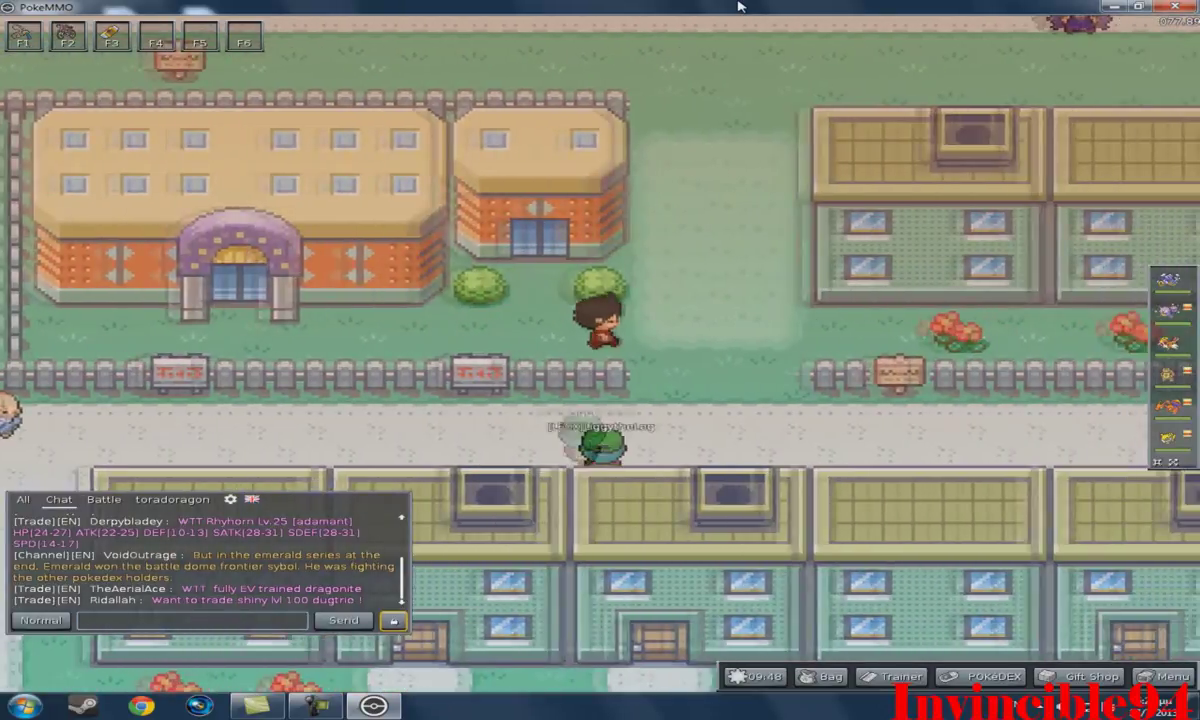
key(Down)
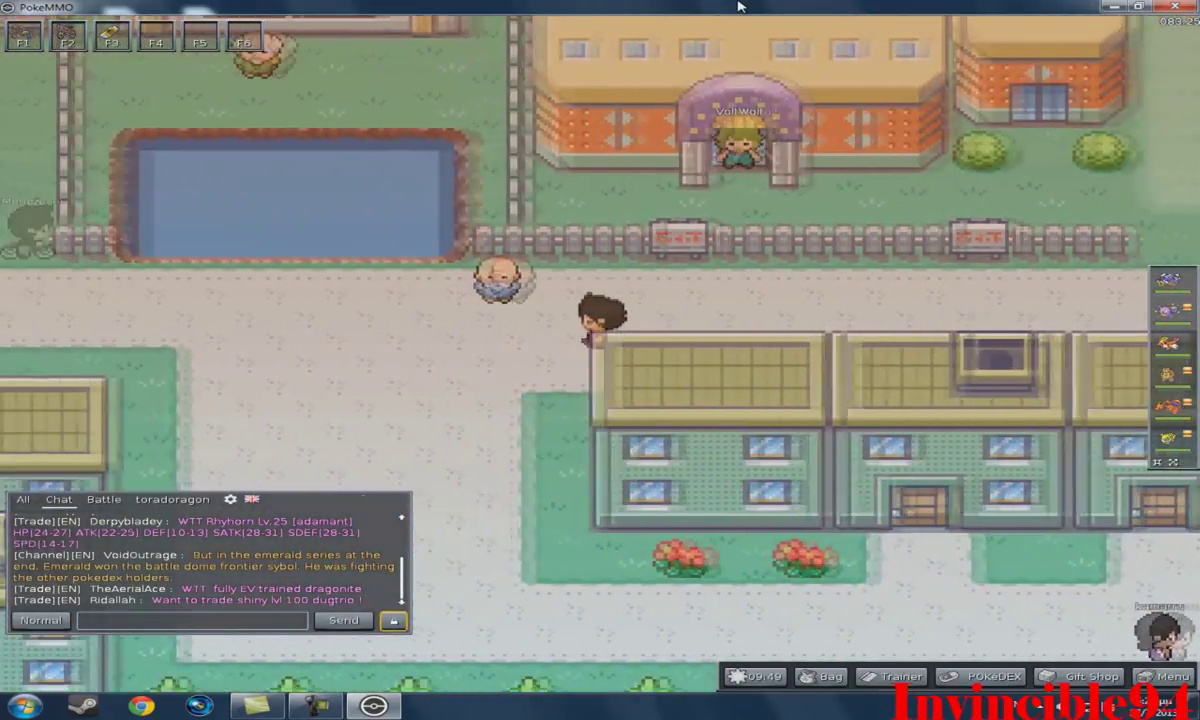
key(Down)
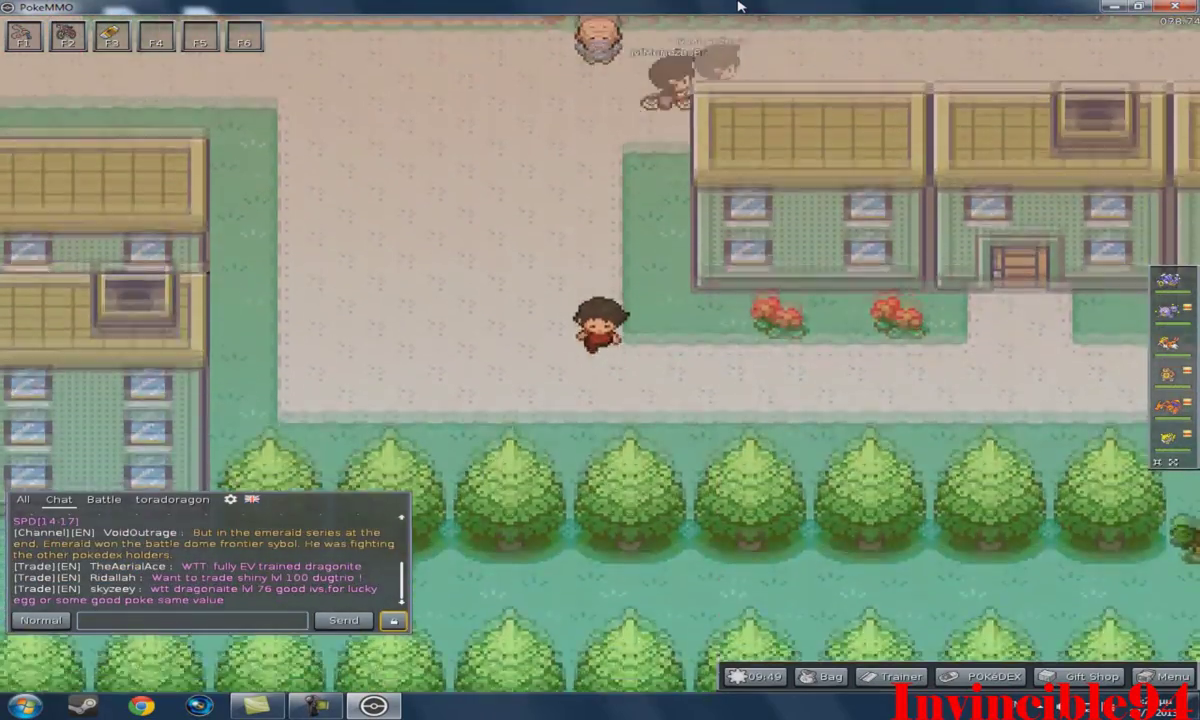
key(Right)
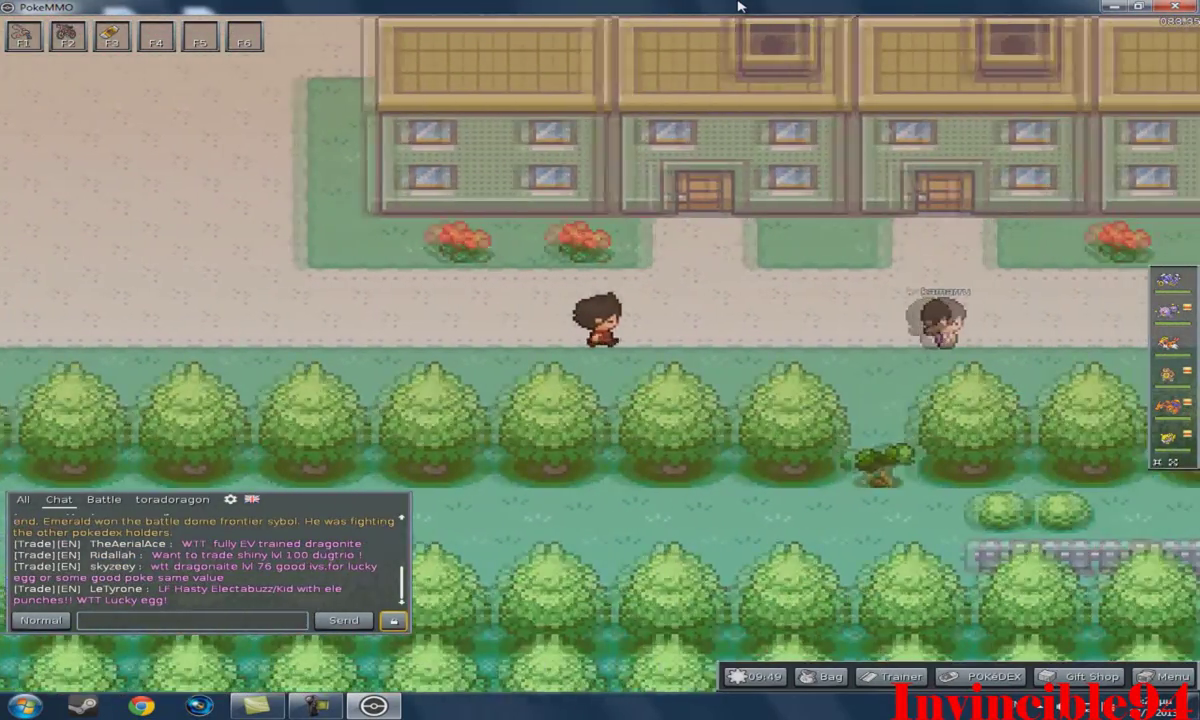
key(Right)
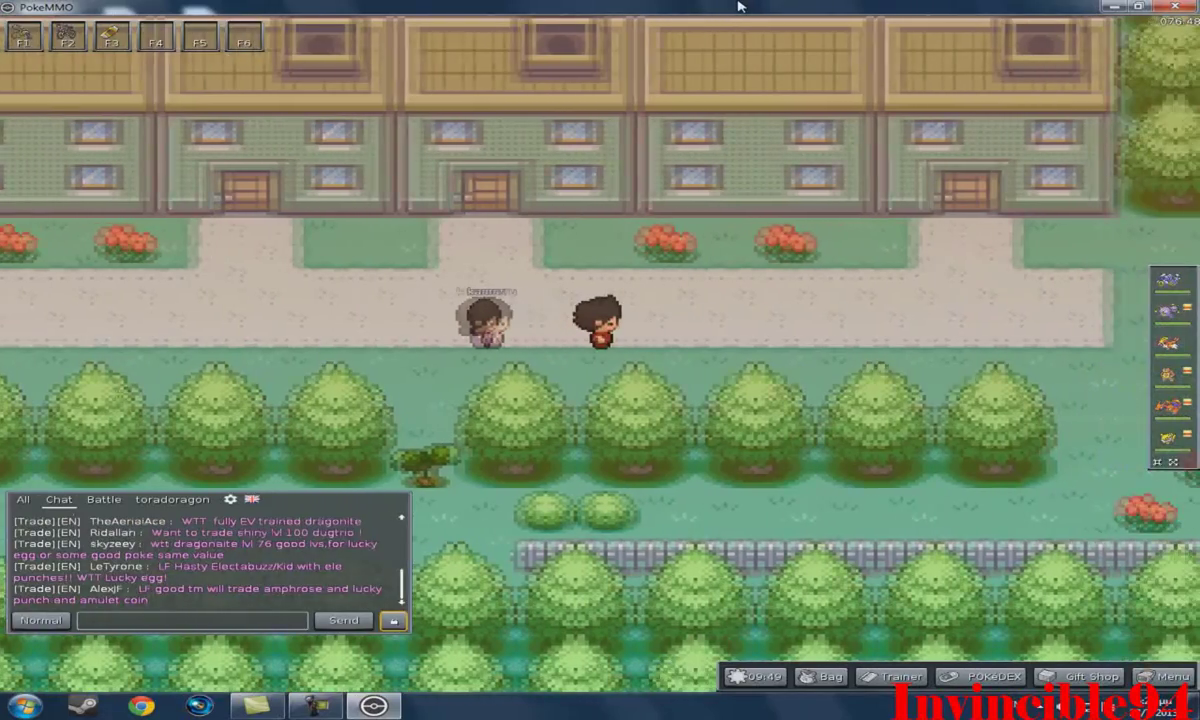
key(Right)
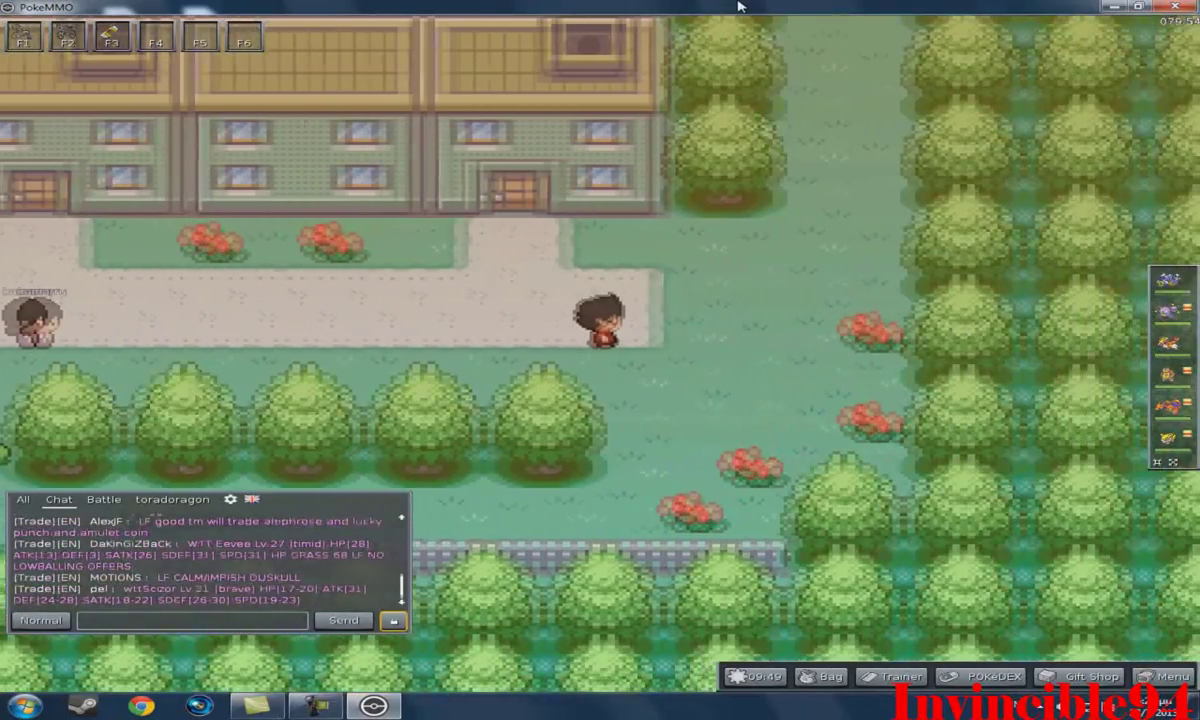
key(Right)
Turn around and walk the trainer back left along the road.
key(Left)
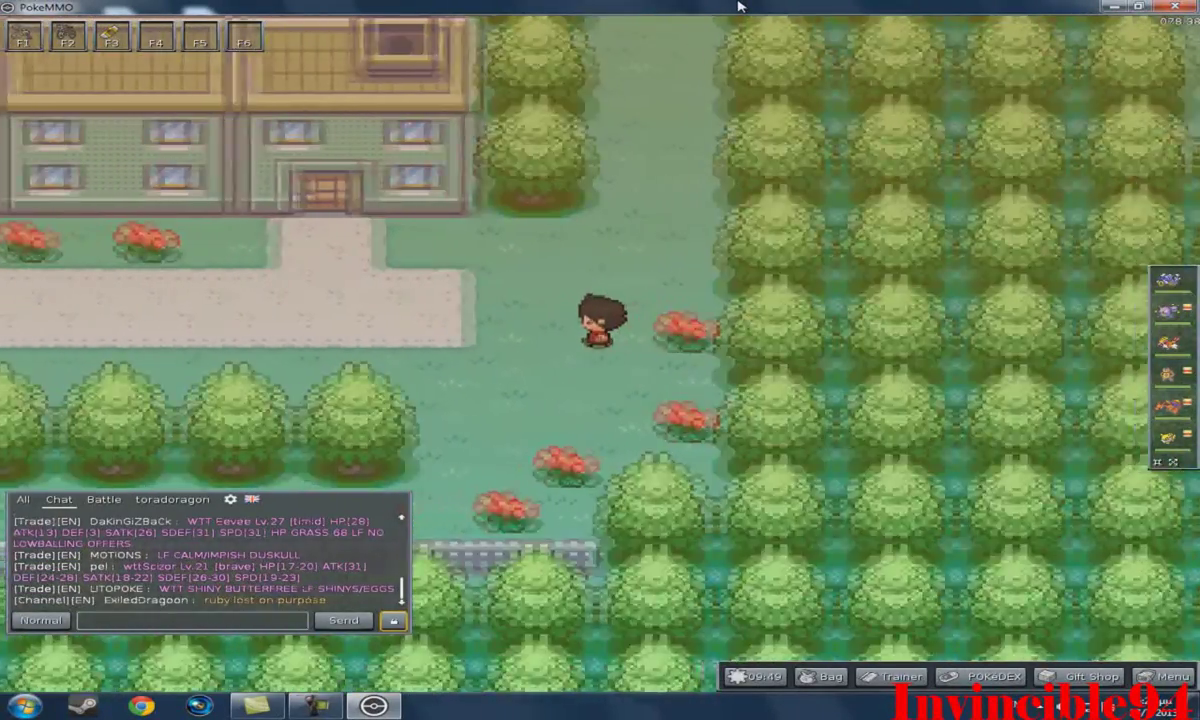
key(Left)
key(Down)
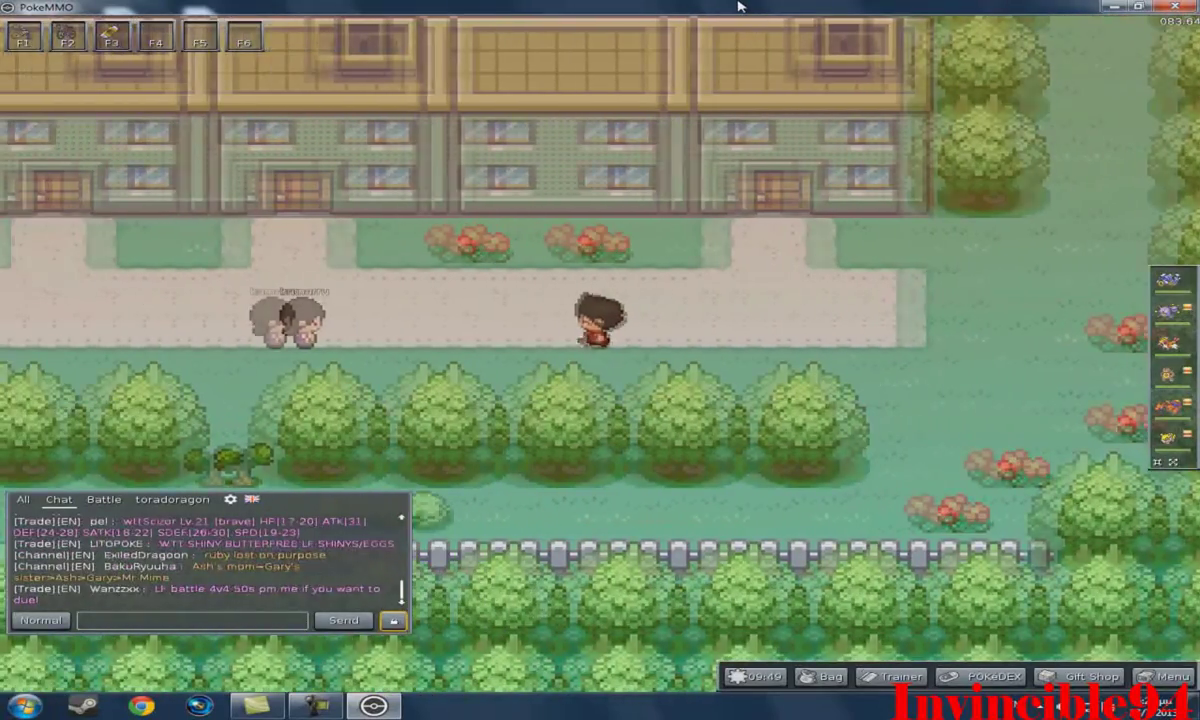
key(Up)
key(Left)
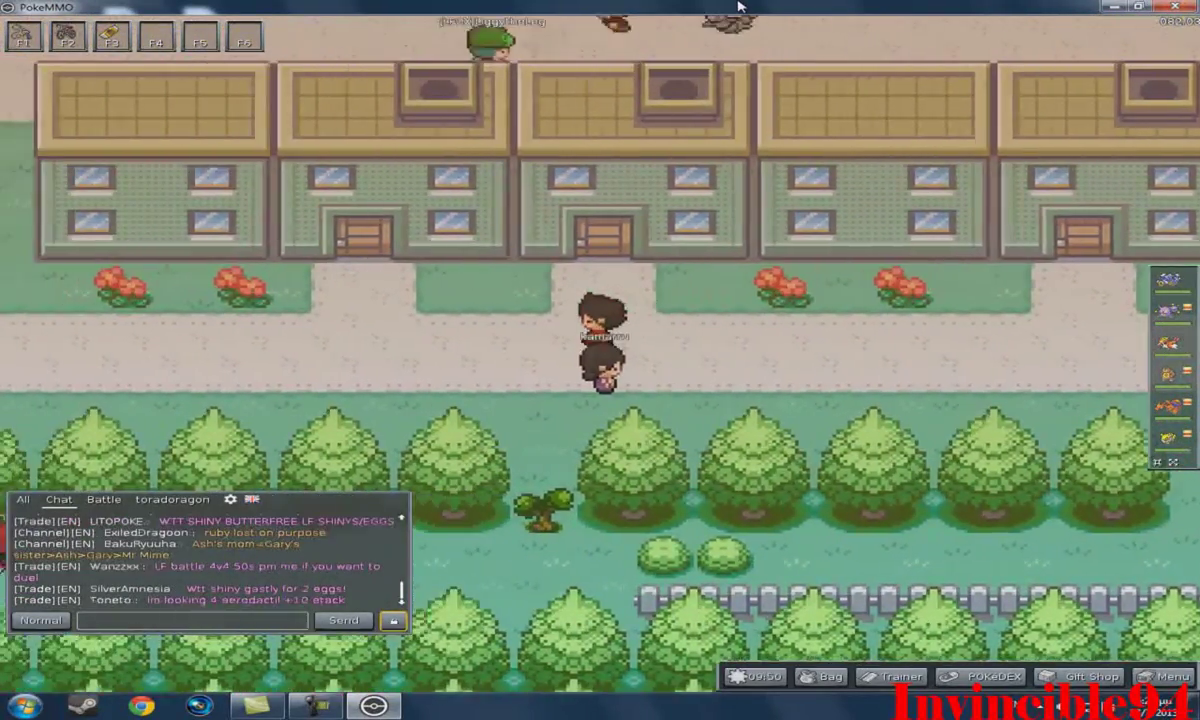
key(Left)
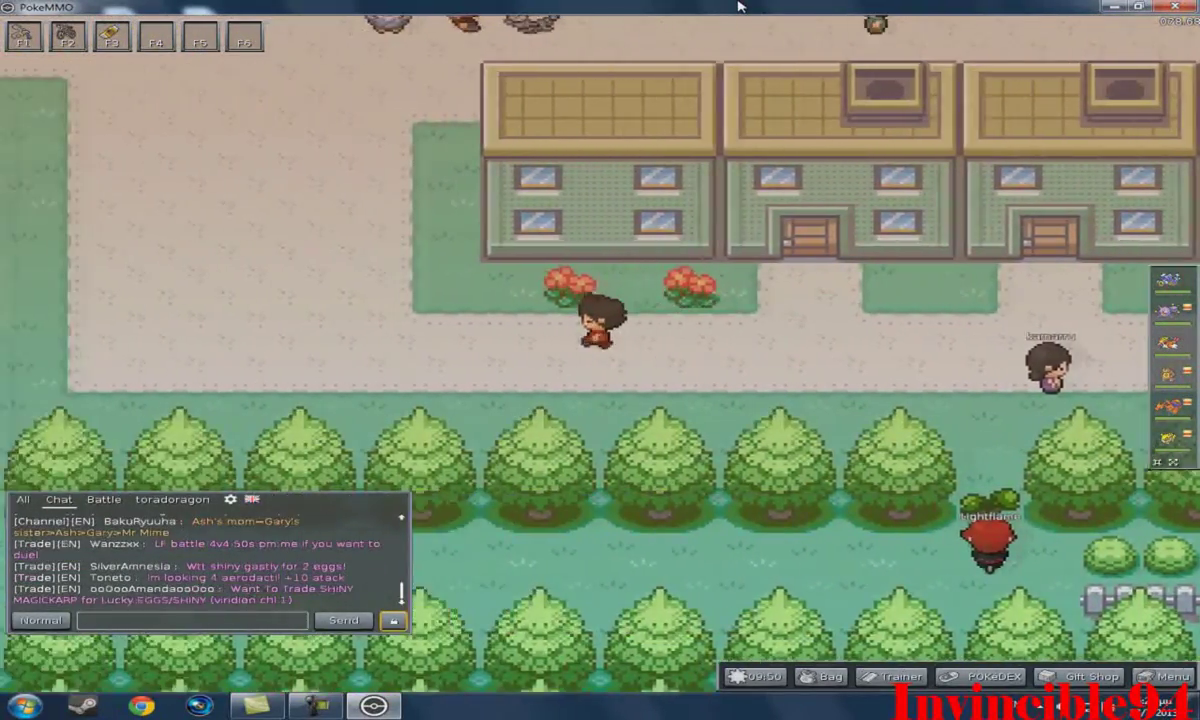